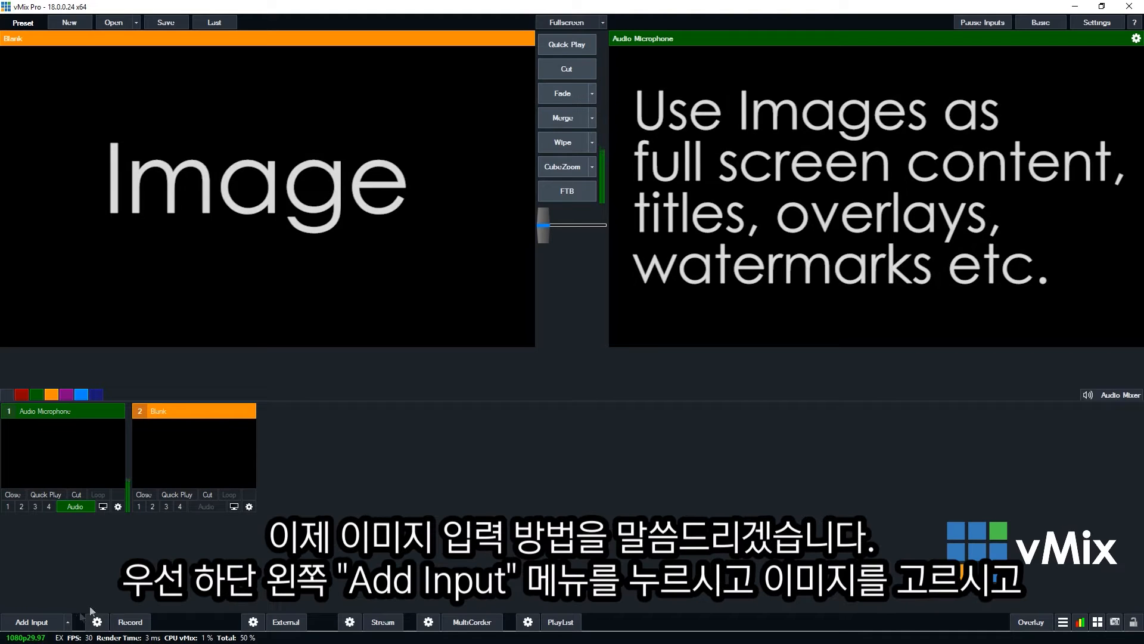
- Add vMix Setup.png as a new Image input via Browse and OK
{"action": "left_click", "coordinate": [31, 621]}
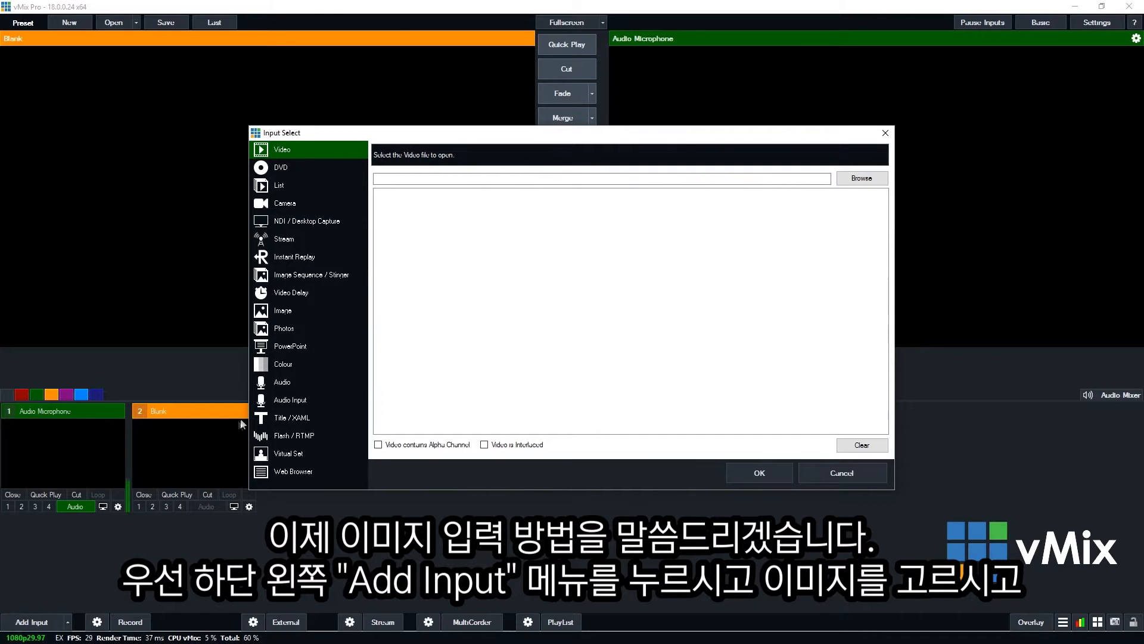
{"action": "left_click", "coordinate": [283, 311]}
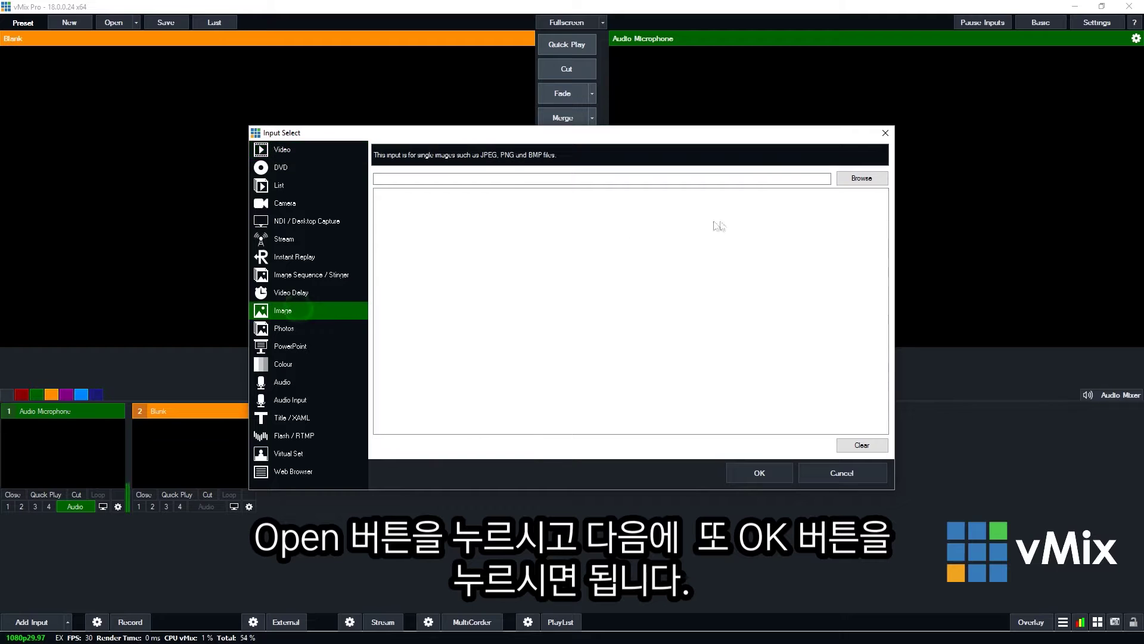
{"action": "left_click", "coordinate": [861, 178]}
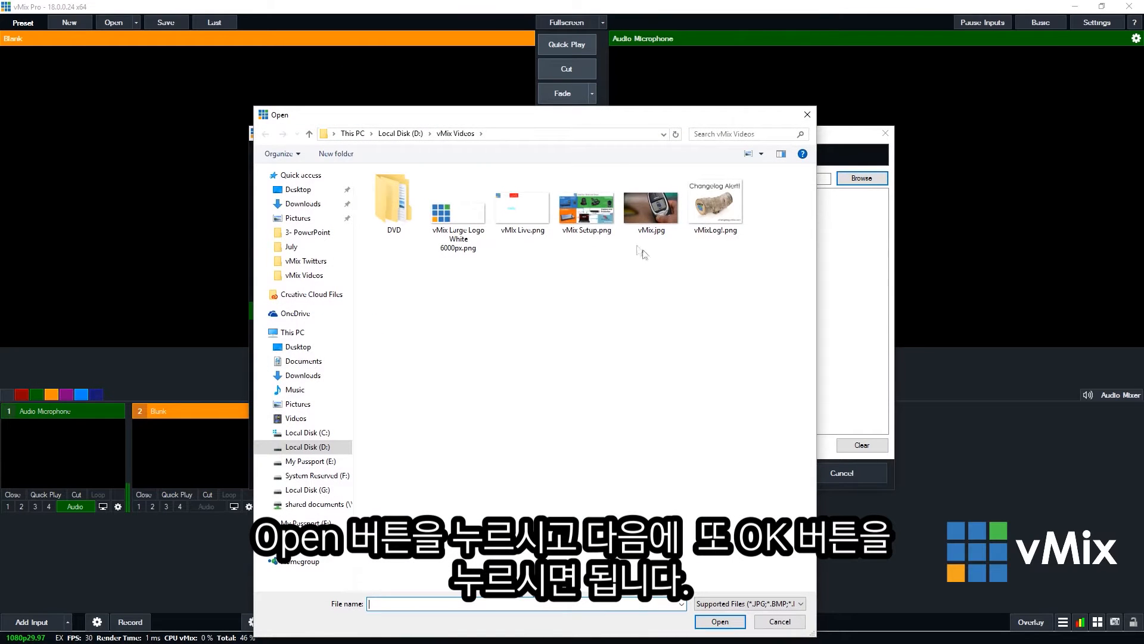
{"action": "left_click", "coordinate": [586, 217]}
{"action": "left_click", "coordinate": [719, 621]}
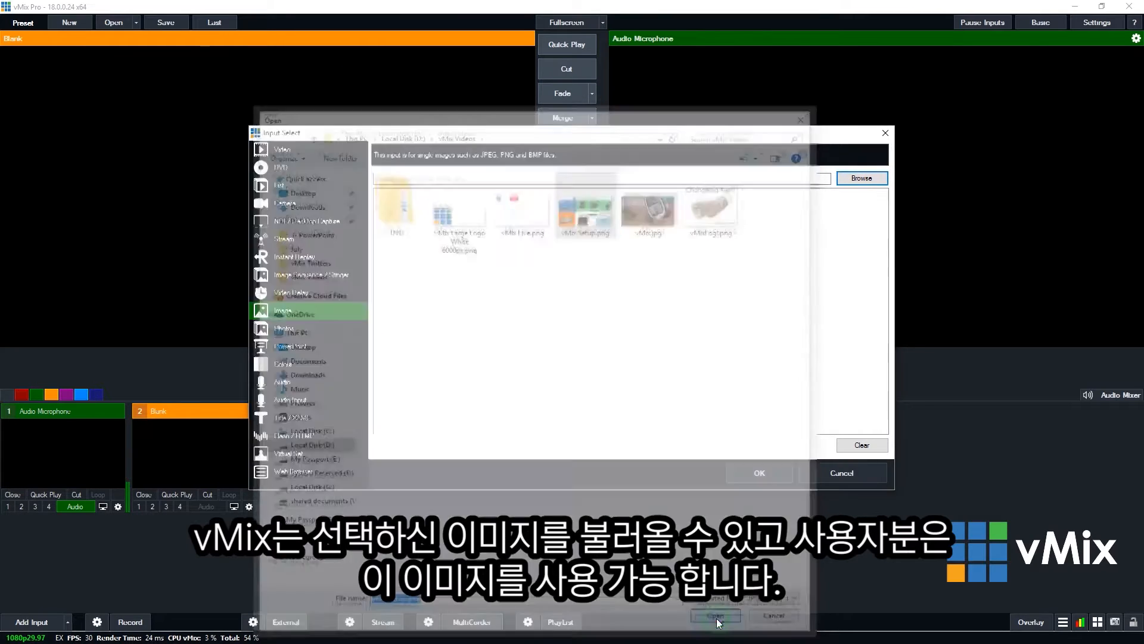
{"action": "left_click", "coordinate": [762, 477]}
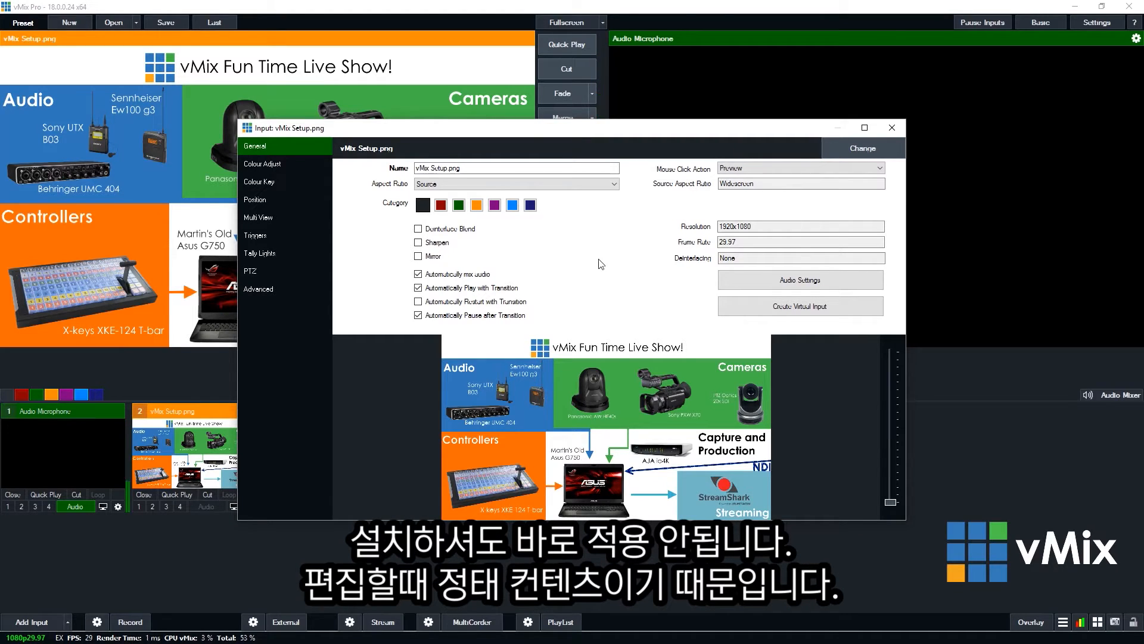
- Show the Colour Adjust options for the vMix Setup.png input
{"action": "left_click", "coordinate": [283, 166]}
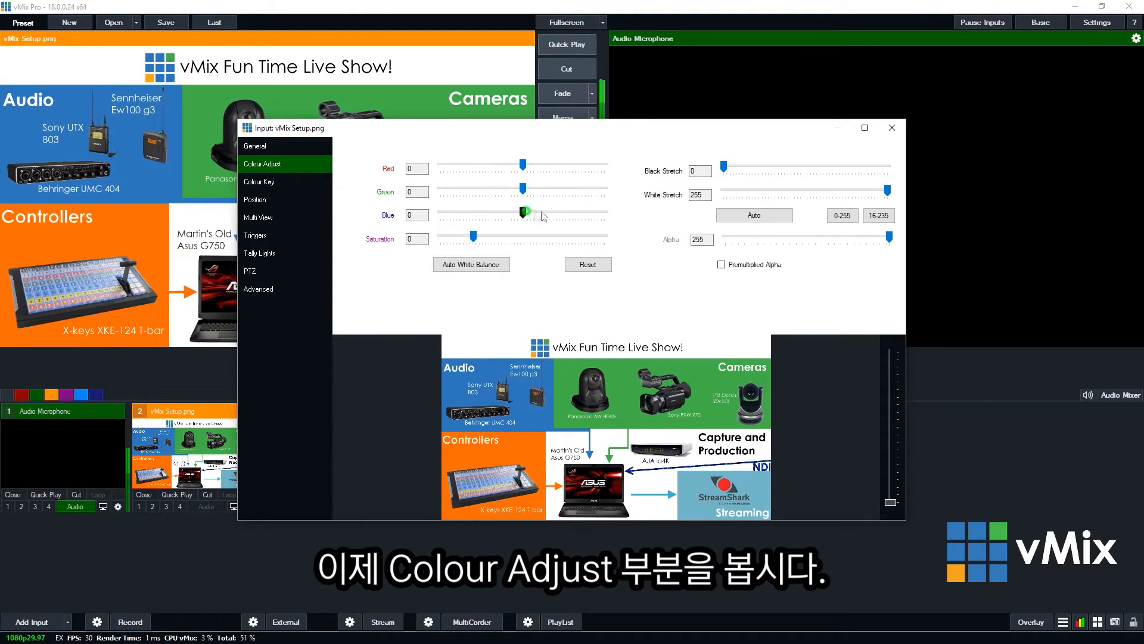
- Shift the Setup image's Blue level, reset it to neutral, view Colour Key, then Position
{"action": "mouse_move", "coordinate": [523, 213]}
{"action": "left_mouse_down"}
{"action": "mouse_move", "coordinate": [548, 213]}
{"action": "mouse_move", "coordinate": [507, 212]}
{"action": "left_mouse_up"}
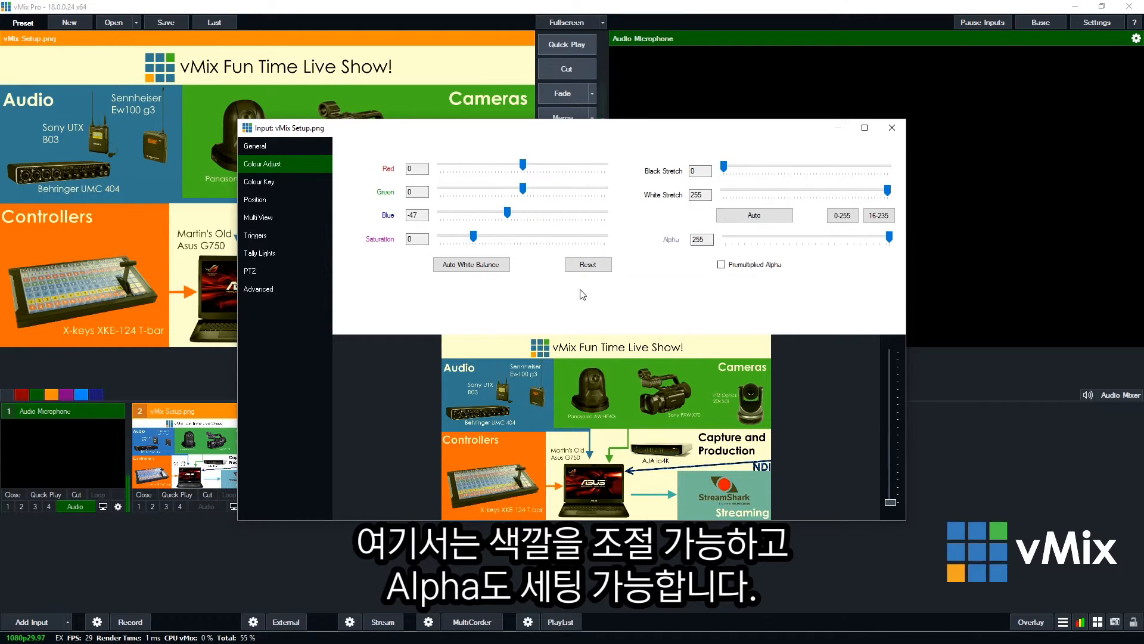
{"action": "left_click", "coordinate": [588, 264]}
{"action": "left_click", "coordinate": [283, 184]}
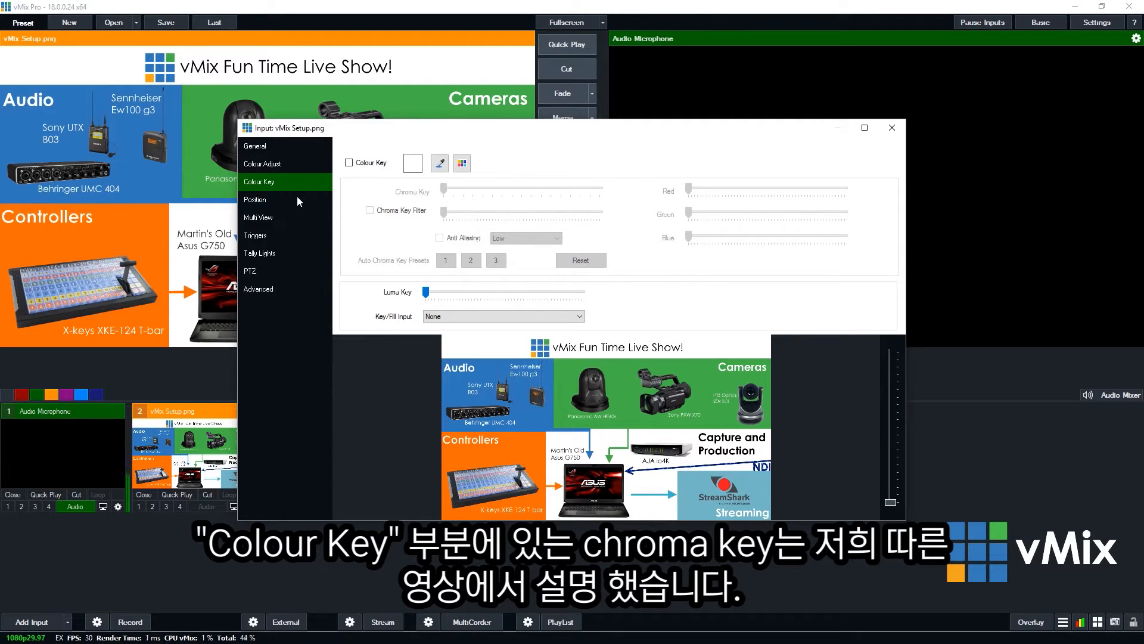
{"action": "left_click", "coordinate": [298, 198]}
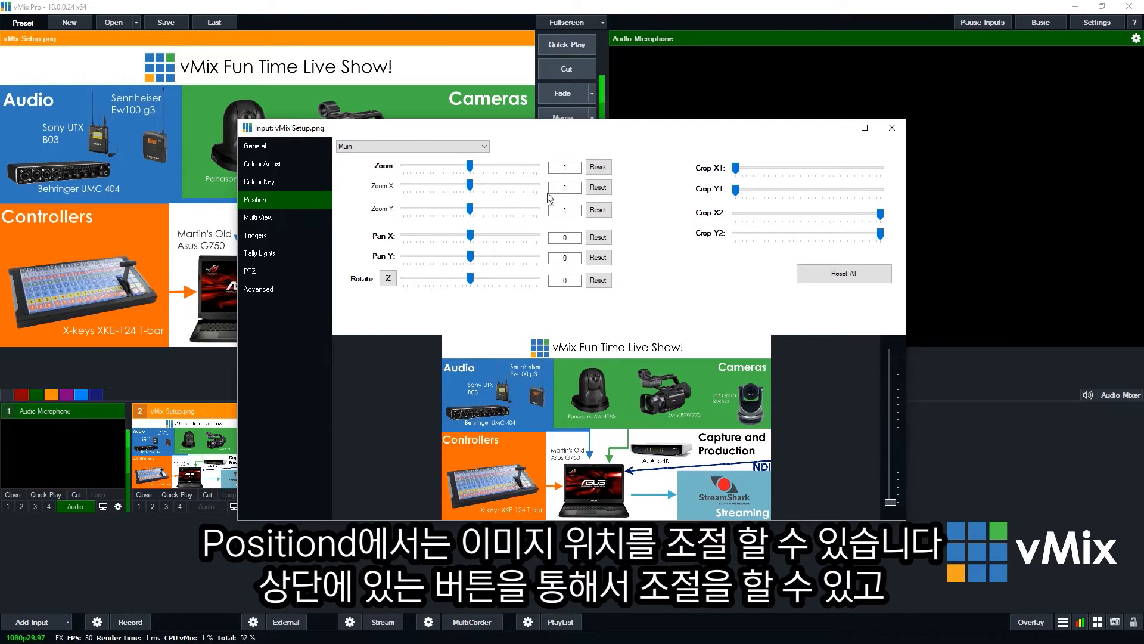
- Pan, shrink and stretch the Setup image, Reset All, and return to General settings
{"action": "left_click_drag", "start_coordinate": [708, 383], "coordinate": [690, 398]}
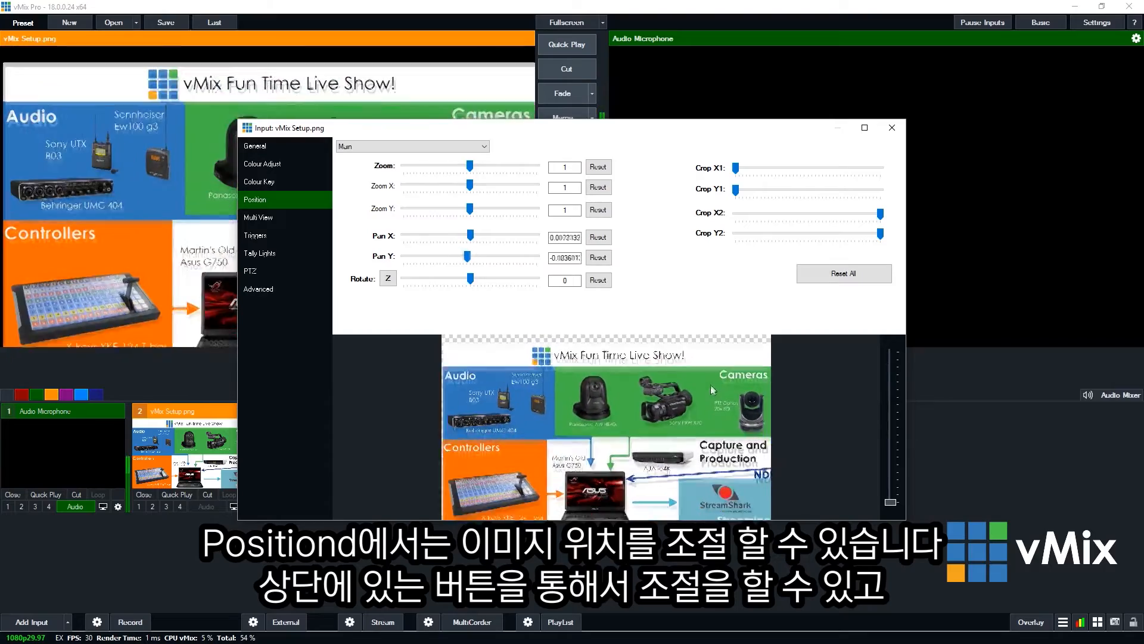
{"action": "scroll", "coordinate": [706, 369], "scroll_direction": "down", "scroll_amount": 5}
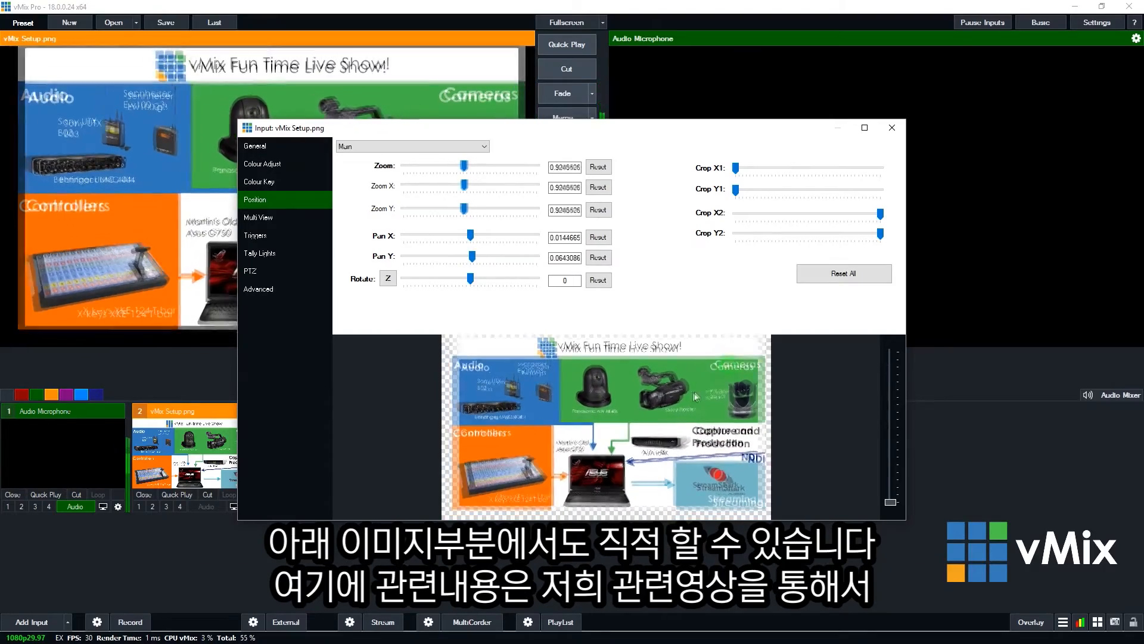
{"action": "scroll", "coordinate": [627, 447], "scroll_direction": "down", "scroll_amount": 3}
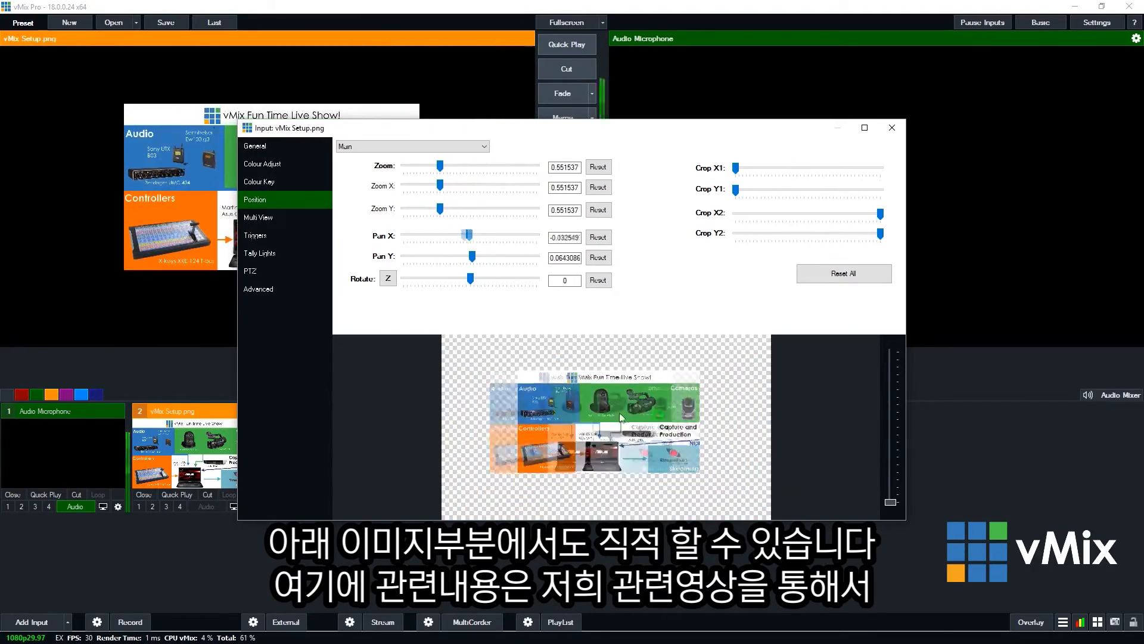
{"action": "mouse_move", "coordinate": [606, 395]}
{"action": "left_mouse_down"}
{"action": "mouse_move", "coordinate": [662, 411]}
{"action": "mouse_move", "coordinate": [646, 416]}
{"action": "left_mouse_up"}
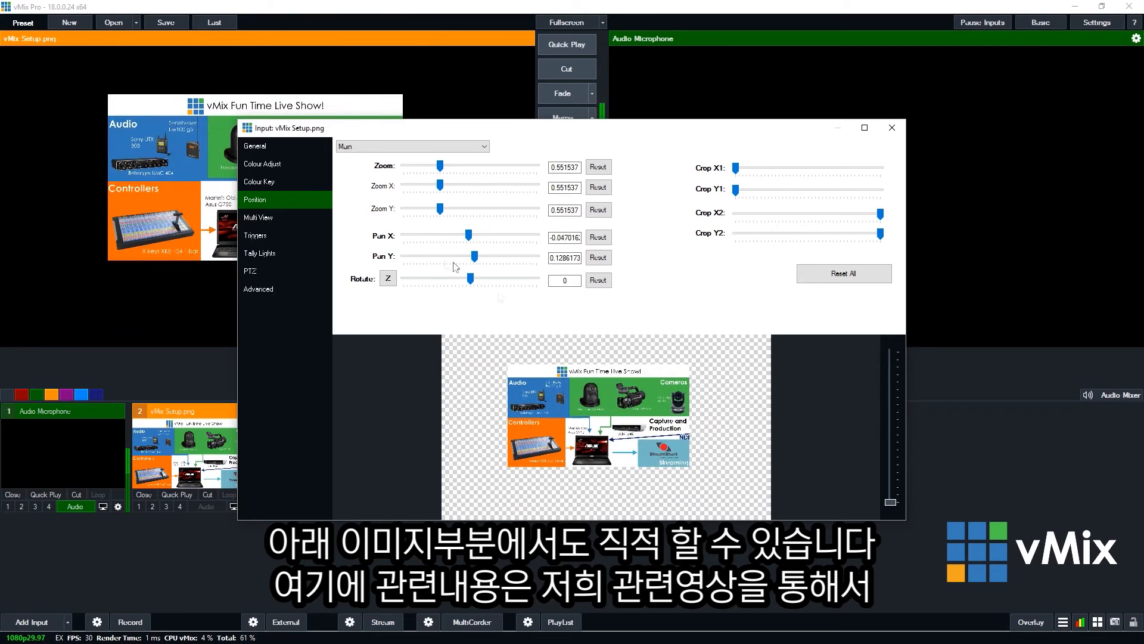
{"action": "mouse_move", "coordinate": [440, 185]}
{"action": "left_mouse_down"}
{"action": "mouse_move", "coordinate": [449, 185]}
{"action": "mouse_move", "coordinate": [435, 209]}
{"action": "left_mouse_up"}
{"action": "left_click", "coordinate": [844, 274]}
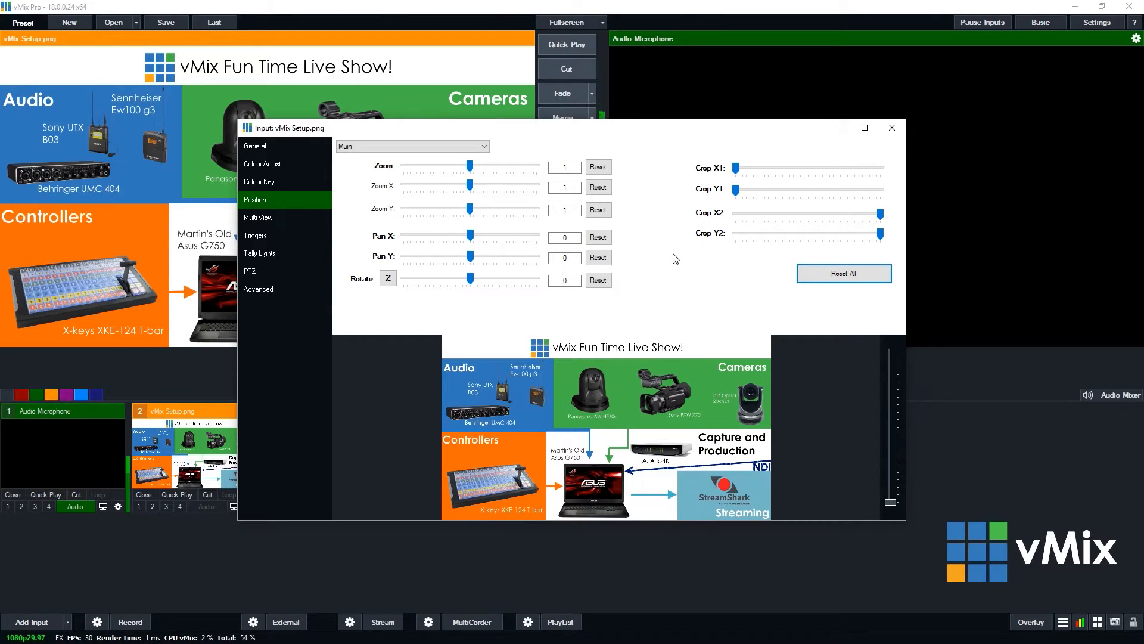
{"action": "left_click", "coordinate": [255, 146]}
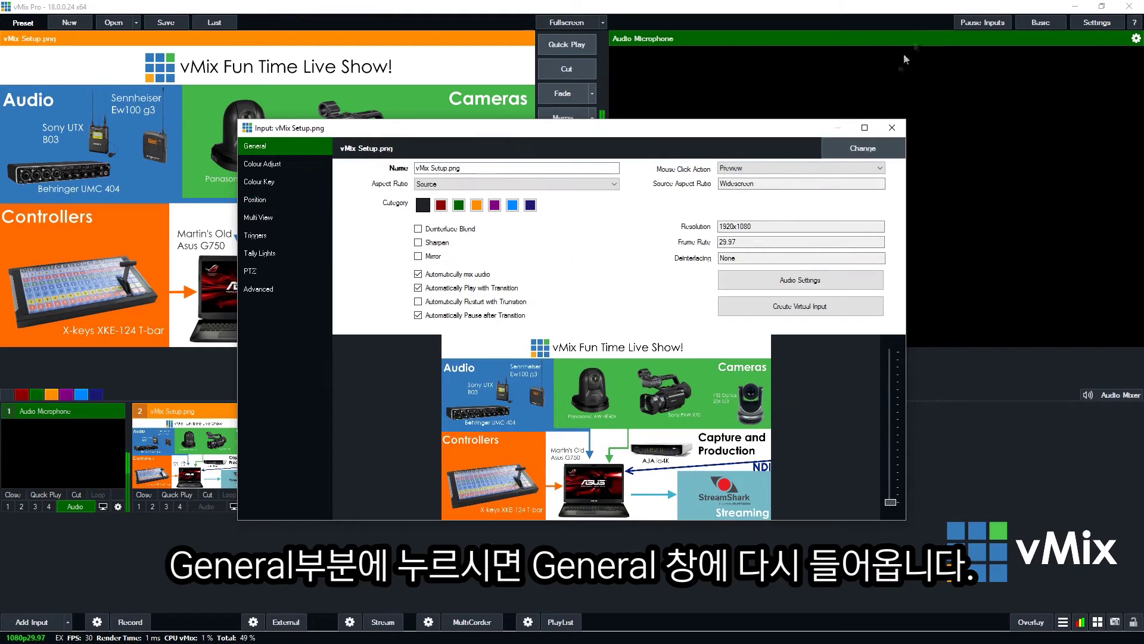
- Close the Setup image's settings and Fade it onto the output
{"action": "left_click", "coordinate": [893, 128]}
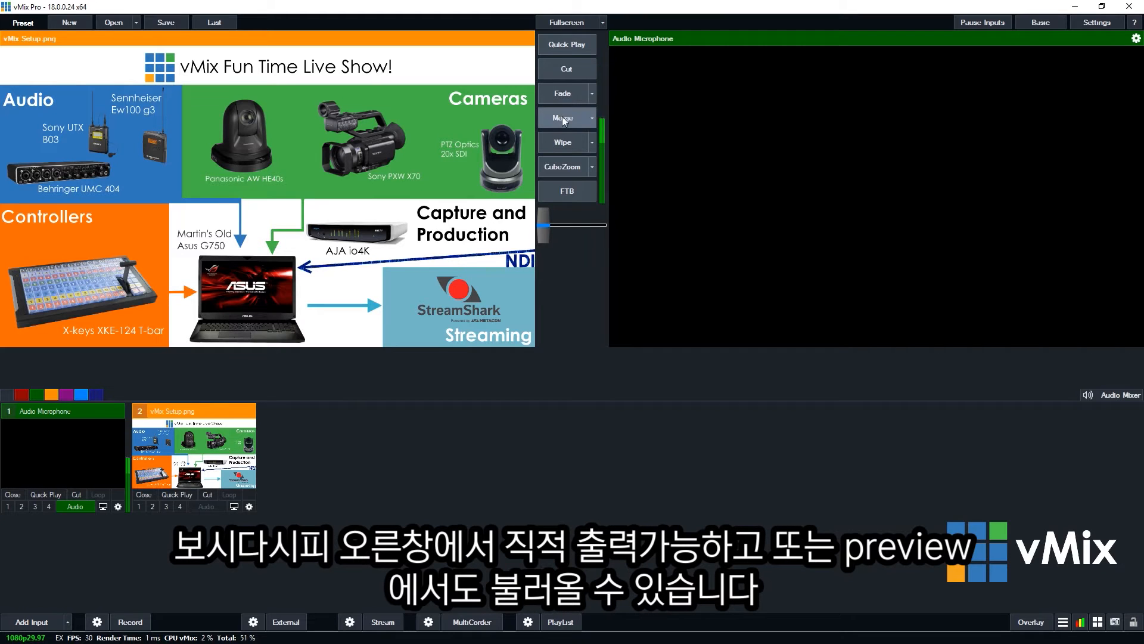
{"action": "left_click", "coordinate": [563, 93]}
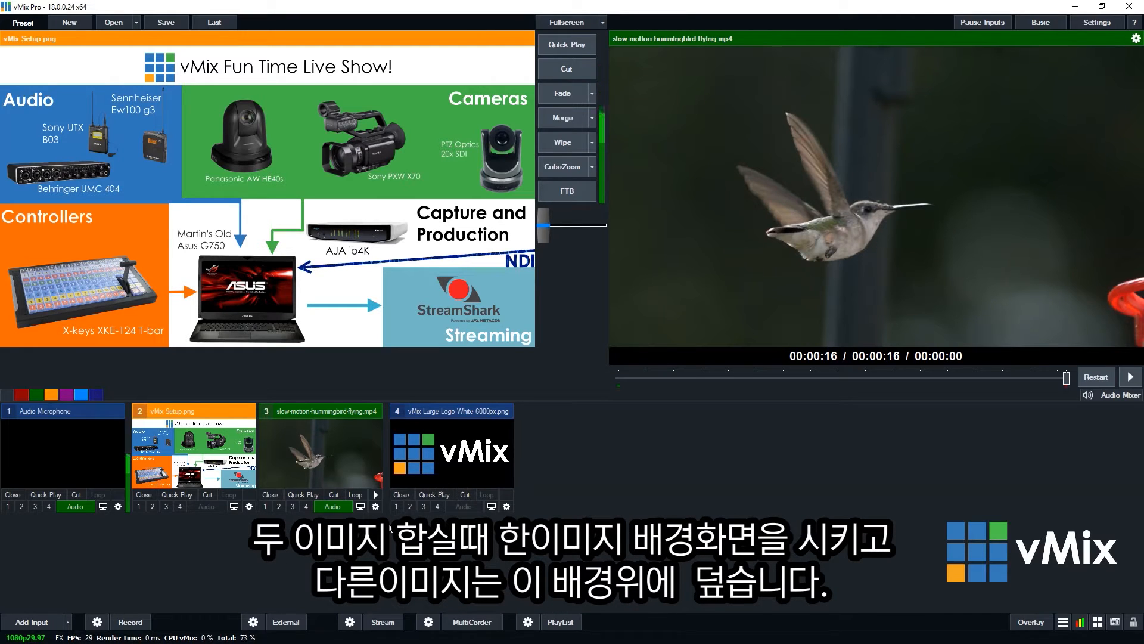
- Overlay the logo, pan it to the top-left corner and crop off its wordmark via Crop X2
{"action": "left_click", "coordinate": [396, 506]}
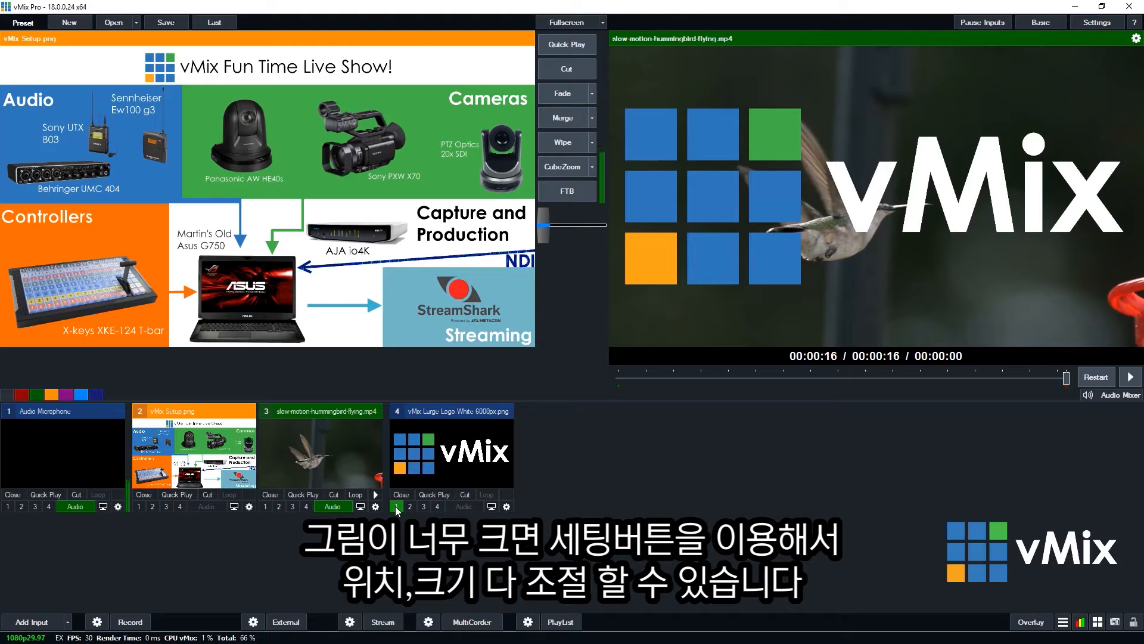
{"action": "left_click", "coordinate": [506, 507]}
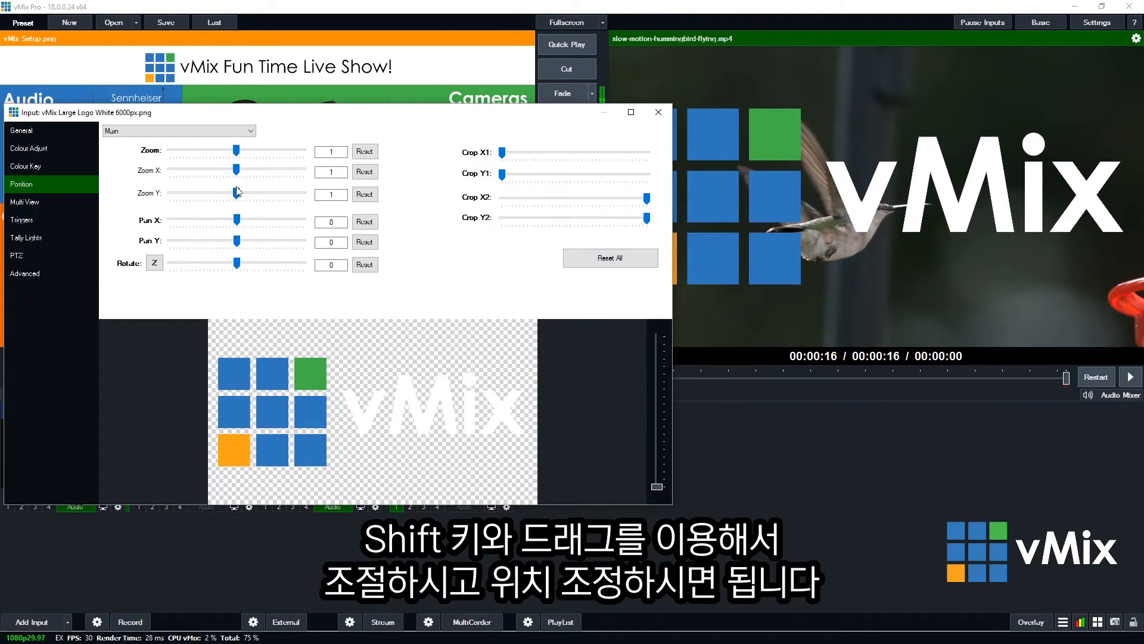
{"action": "mouse_move", "coordinate": [376, 407]}
{"action": "left_mouse_down"}
{"action": "mouse_move", "coordinate": [426, 372]}
{"action": "mouse_move", "coordinate": [376, 403]}
{"action": "mouse_move", "coordinate": [307, 354]}
{"action": "left_mouse_up"}
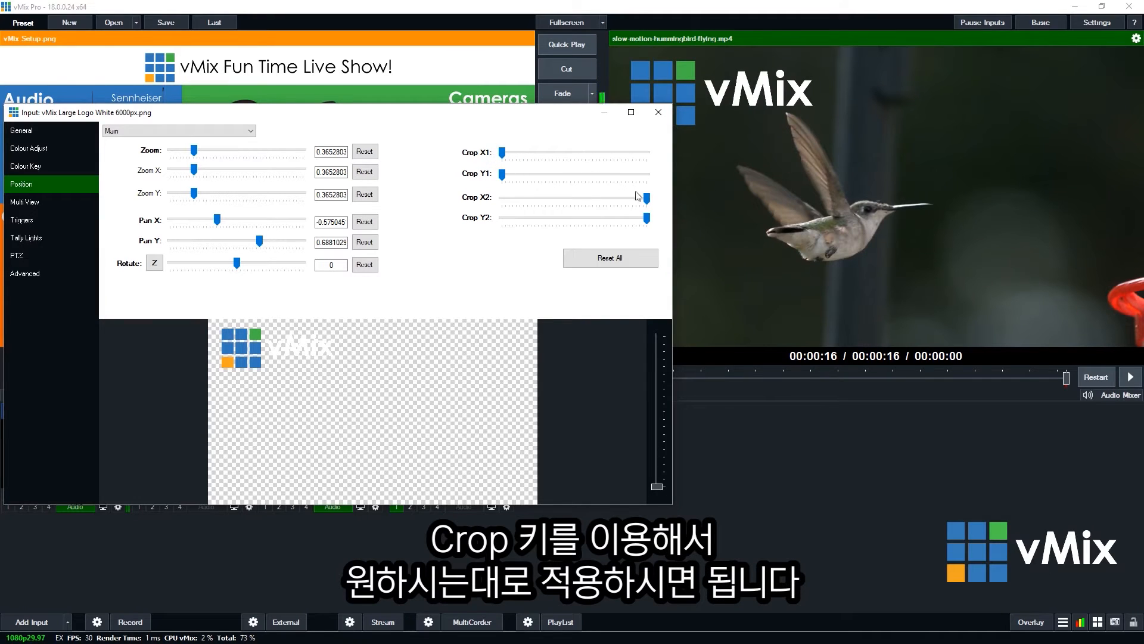
{"action": "left_click_drag", "start_coordinate": [646, 198], "coordinate": [563, 198]}
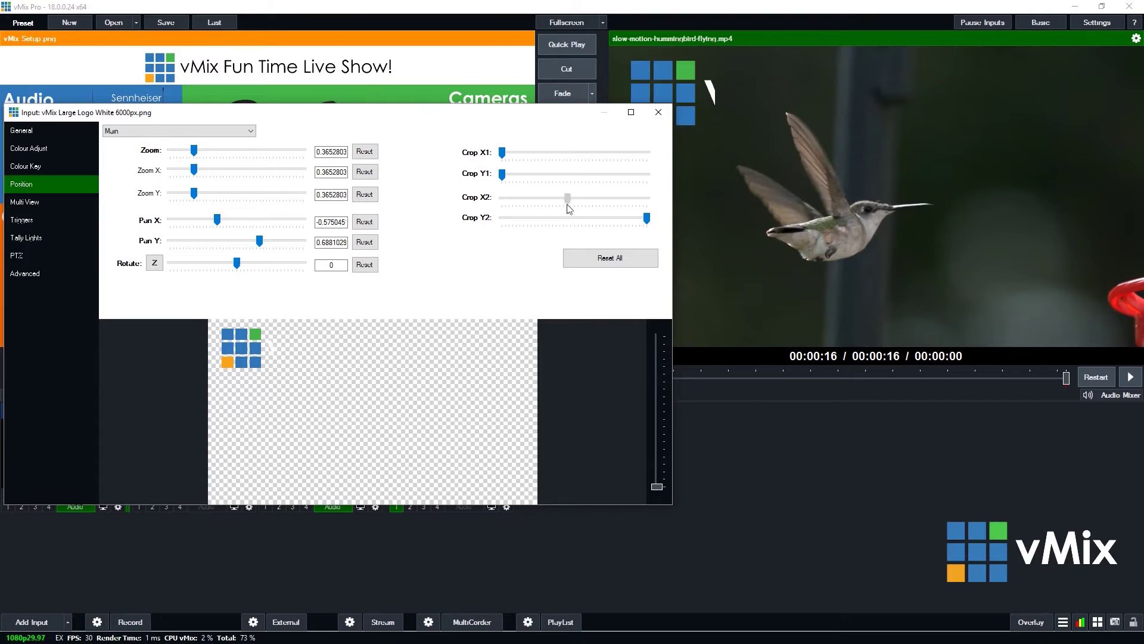
{"action": "left_click", "coordinate": [658, 113]}
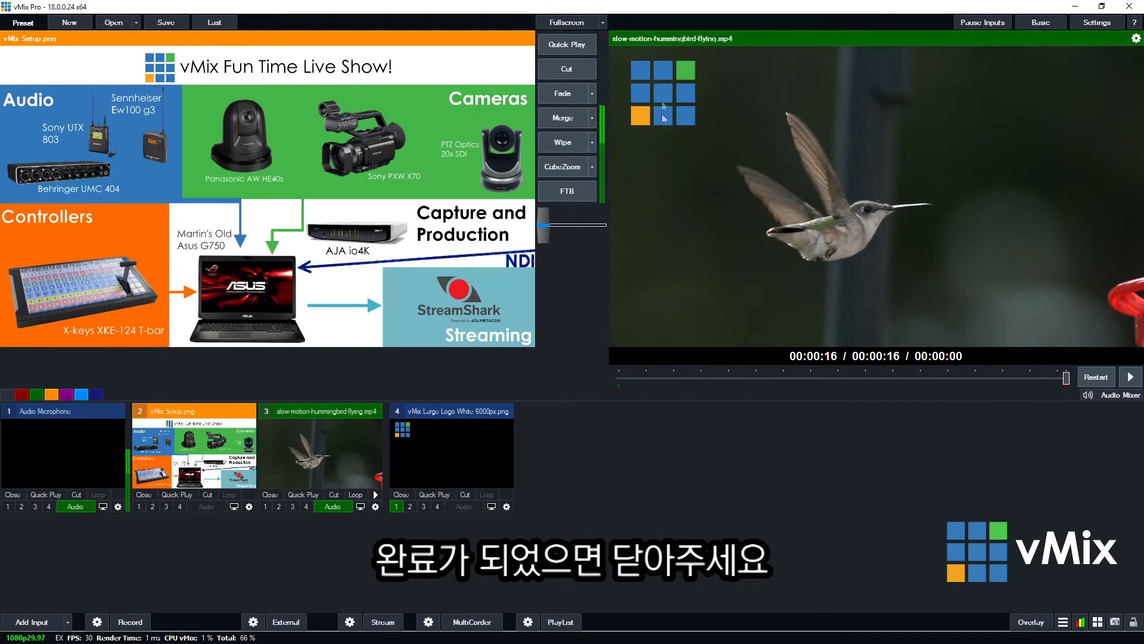
- Turn the logo overlay off, Cut the Setup image live, then overlay vMix Live.png
{"action": "left_click", "coordinate": [399, 508]}
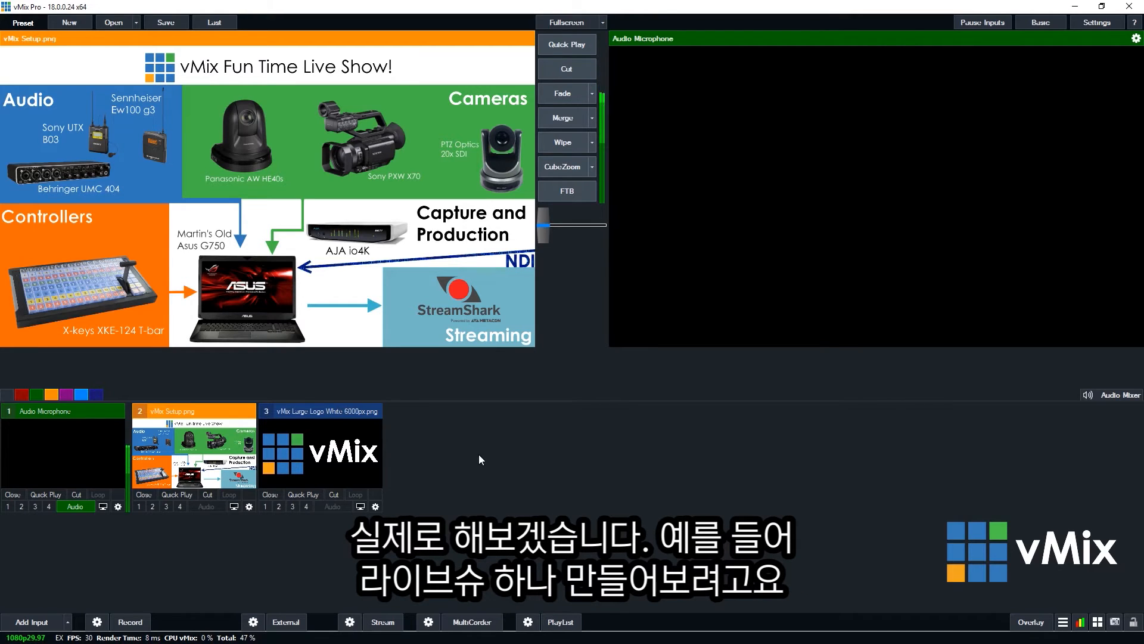
{"action": "left_click", "coordinate": [567, 68]}
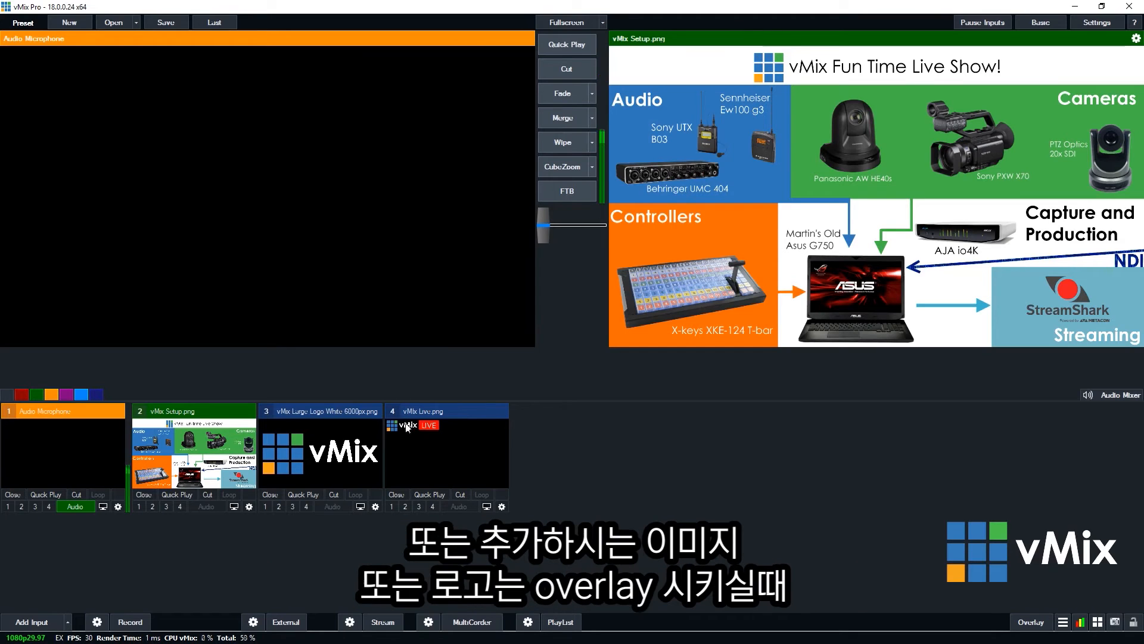
{"action": "left_click", "coordinate": [391, 508]}
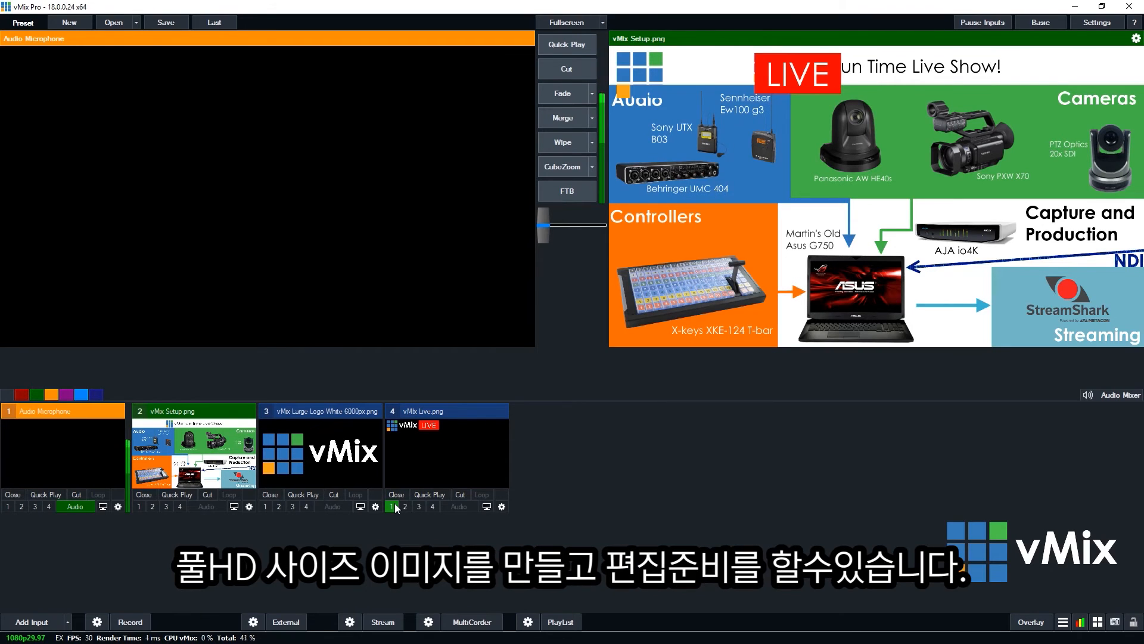
- Remove the LIVE logo overlay and Cut the vMix Live.png image to air
{"action": "left_click", "coordinate": [395, 503]}
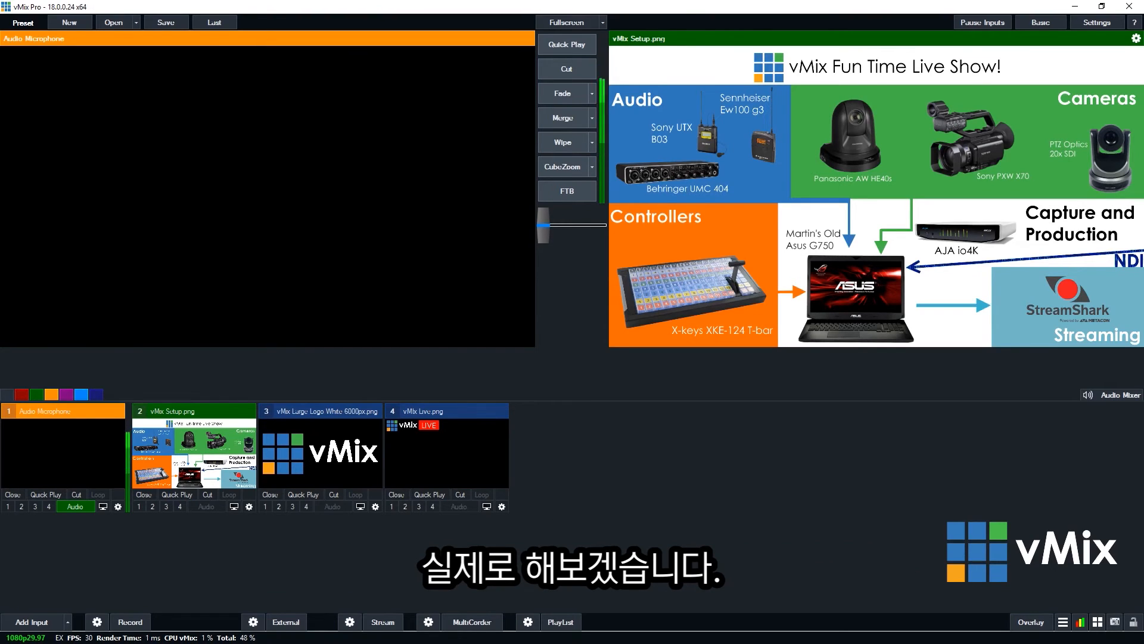
{"action": "left_click", "coordinate": [461, 494]}
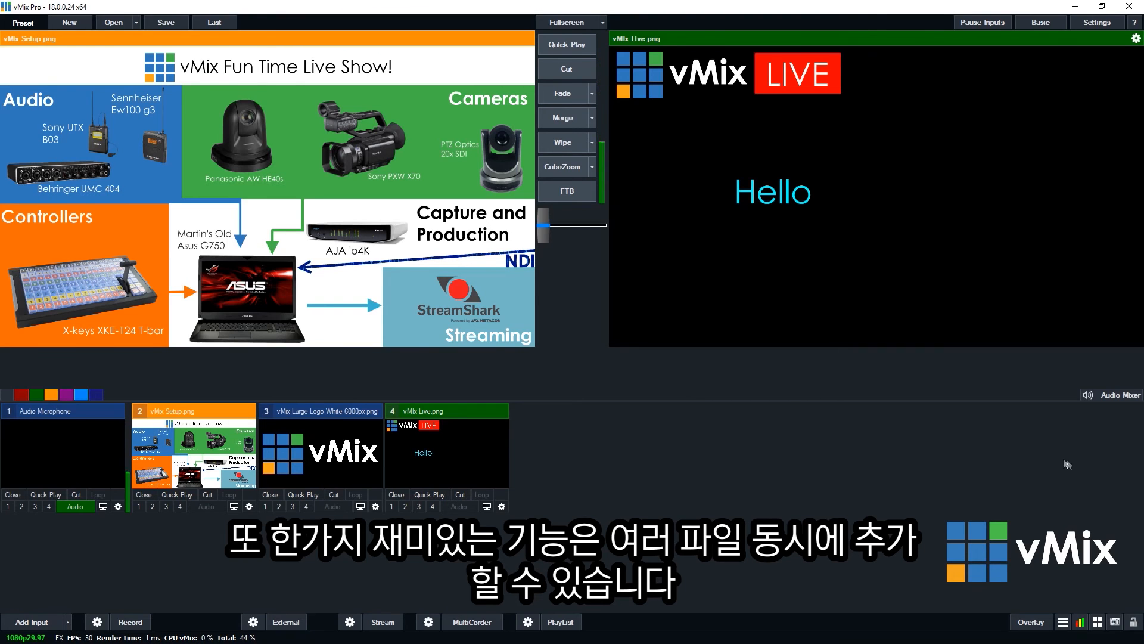
- Drag the large logo, Live and Setup PNGs from the vMix Videos folder into vMix, then minimize Explorer
{"action": "key", "text": "alt+Tab"}
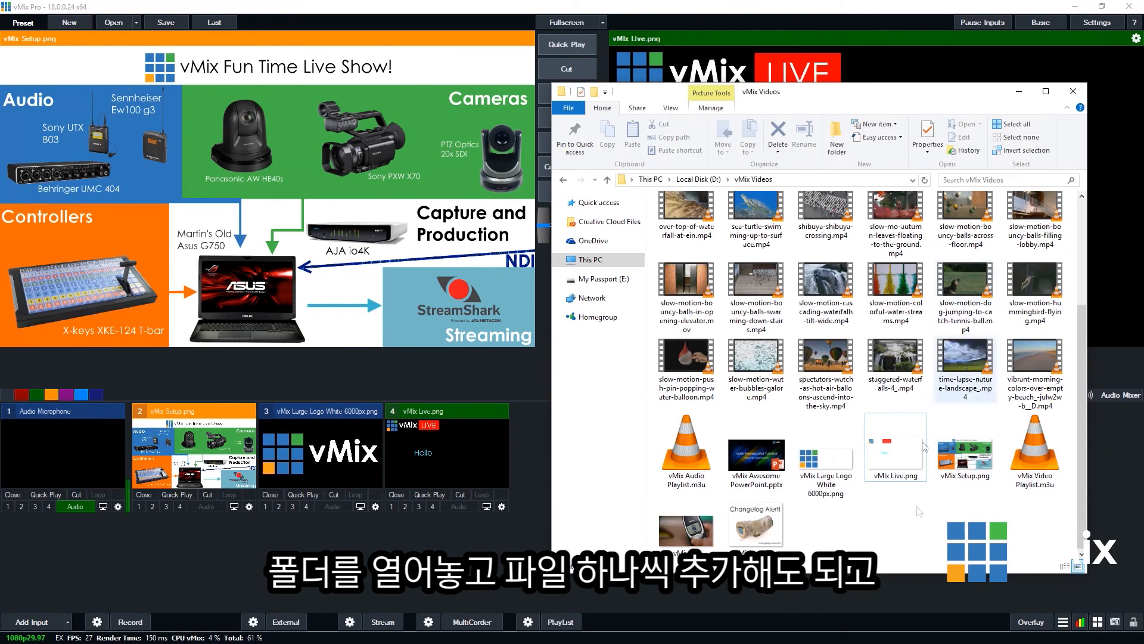
{"action": "left_click_drag", "start_coordinate": [966, 447], "coordinate": [869, 498]}
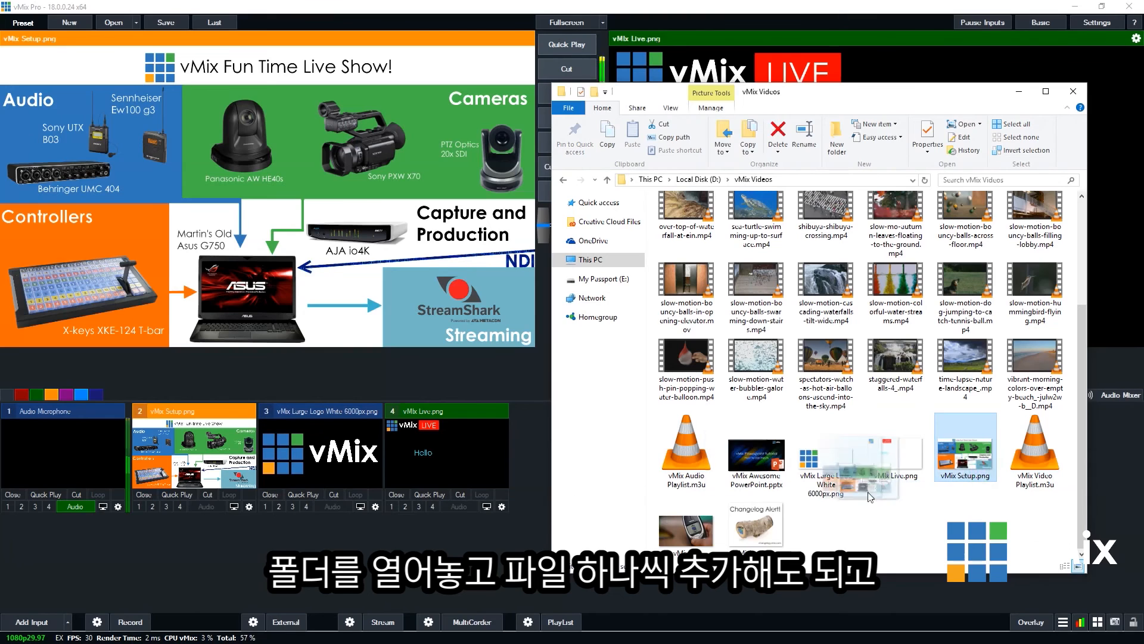
{"action": "mouse_move", "coordinate": [977, 542]}
{"action": "left_mouse_down"}
{"action": "mouse_move", "coordinate": [828, 443]}
{"action": "mouse_move", "coordinate": [527, 447]}
{"action": "left_mouse_up"}
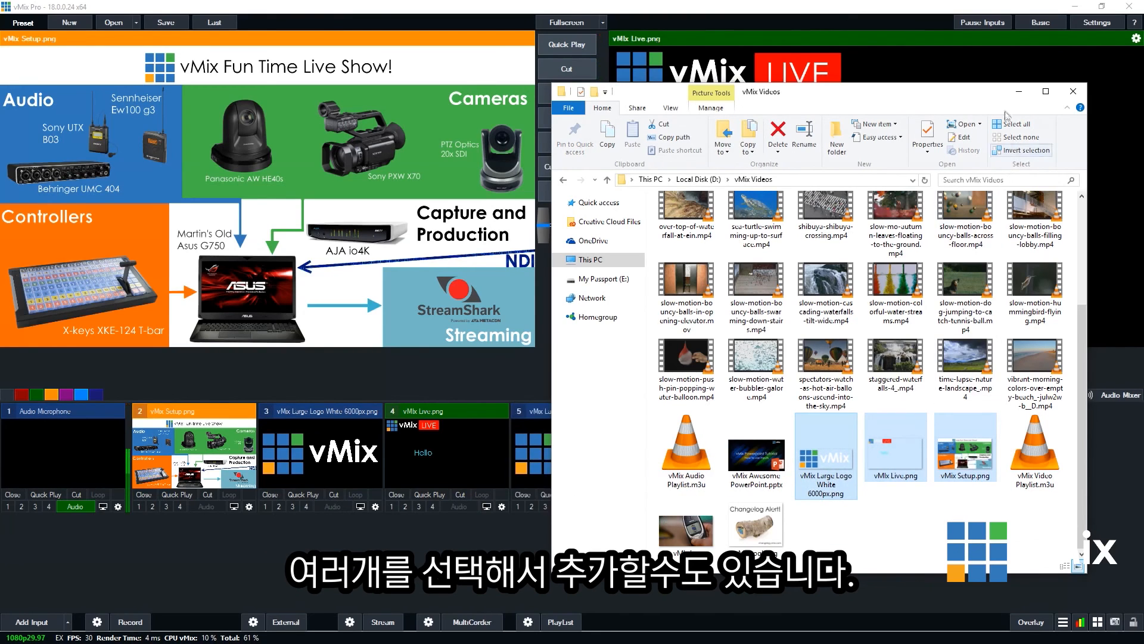
{"action": "left_click", "coordinate": [1018, 92]}
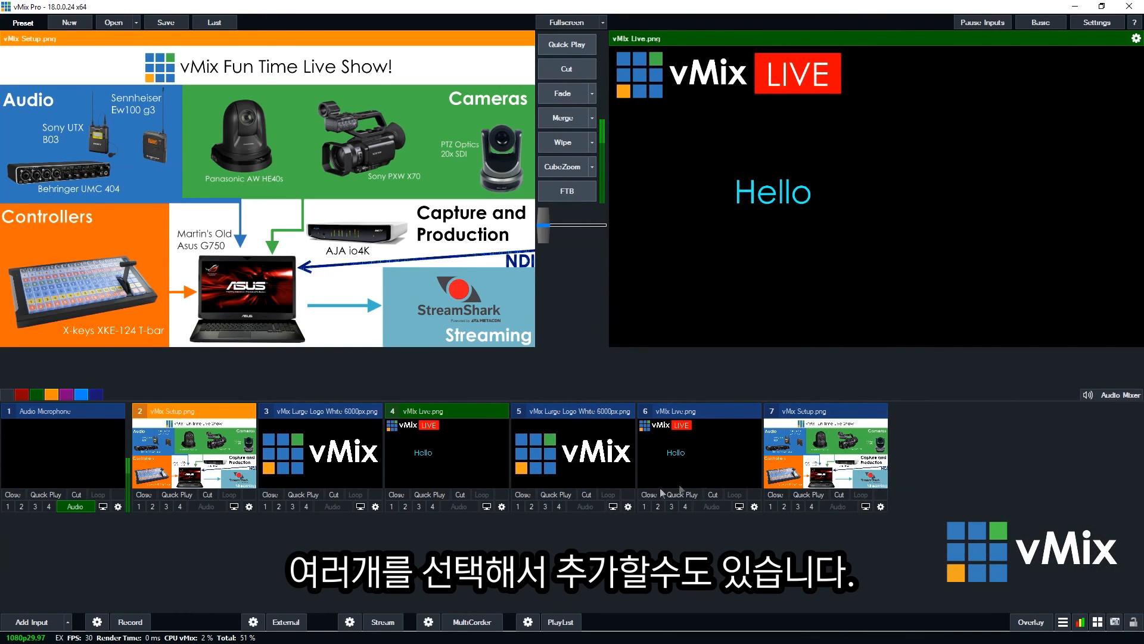